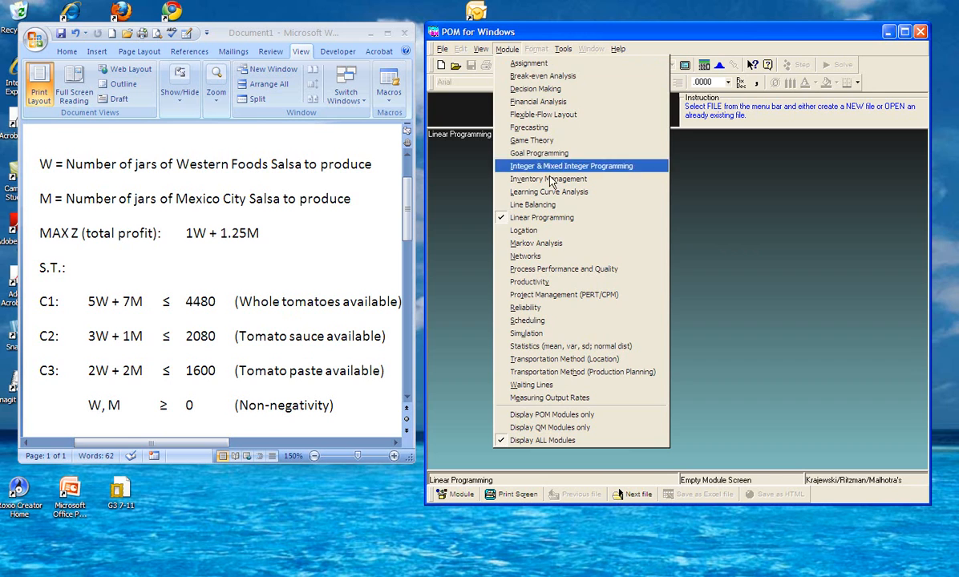
Start a new data set in the Linear Programming module, keeping the problem formulation beside it in view.
click(557, 223)
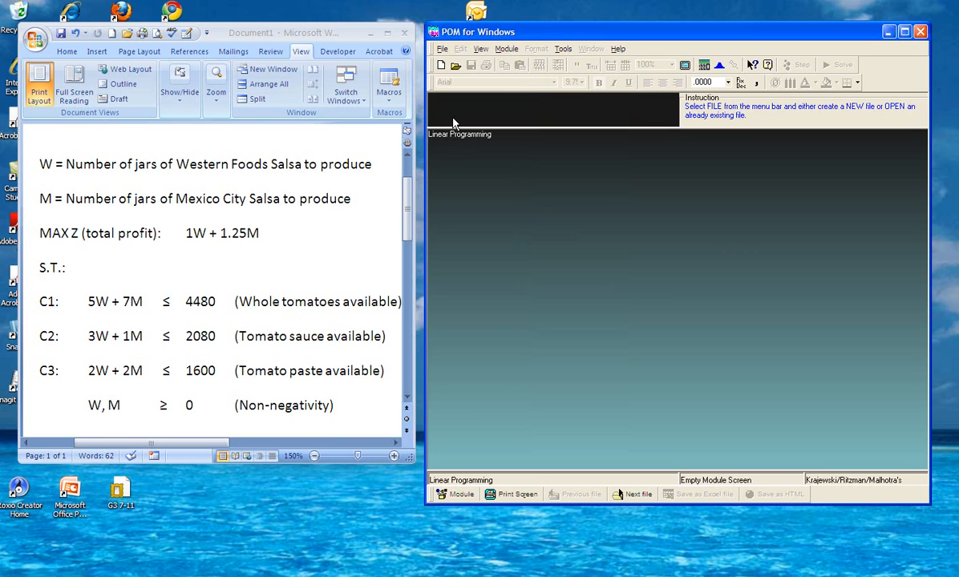
click(442, 49)
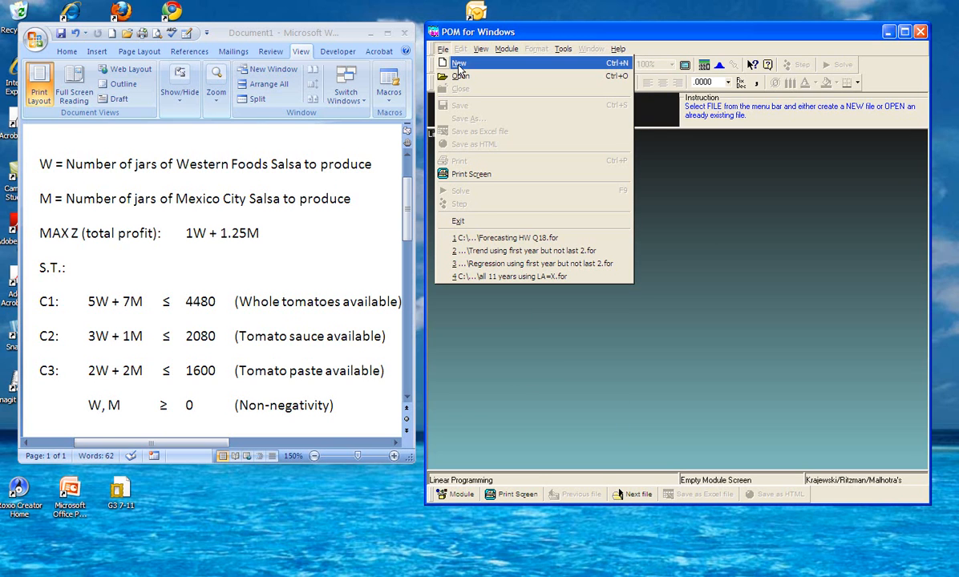
click(459, 65)
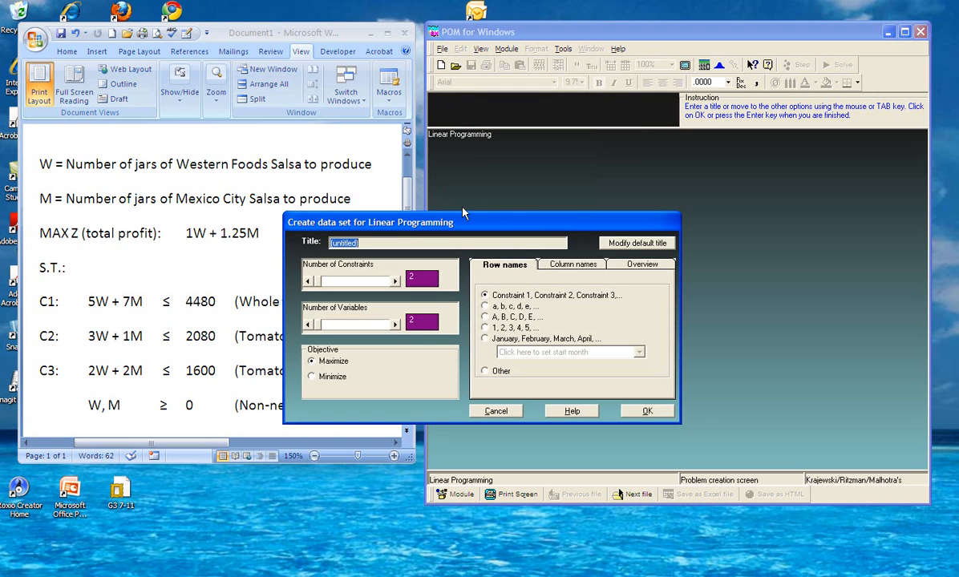
drag(486, 225, 643, 193)
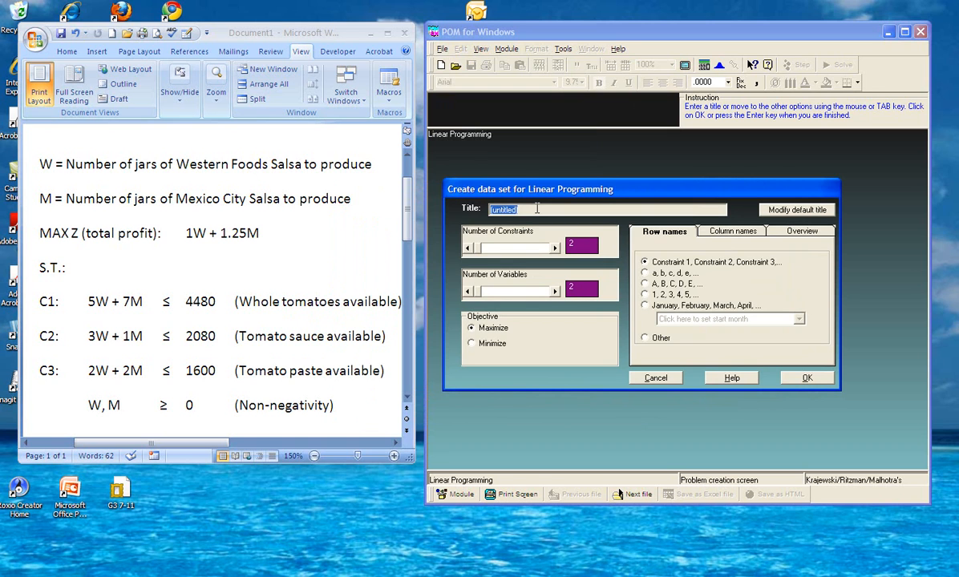
Title the data set 2-28, set the number of constraints to 3, and create the data table.
text(2-28)
click(555, 250)
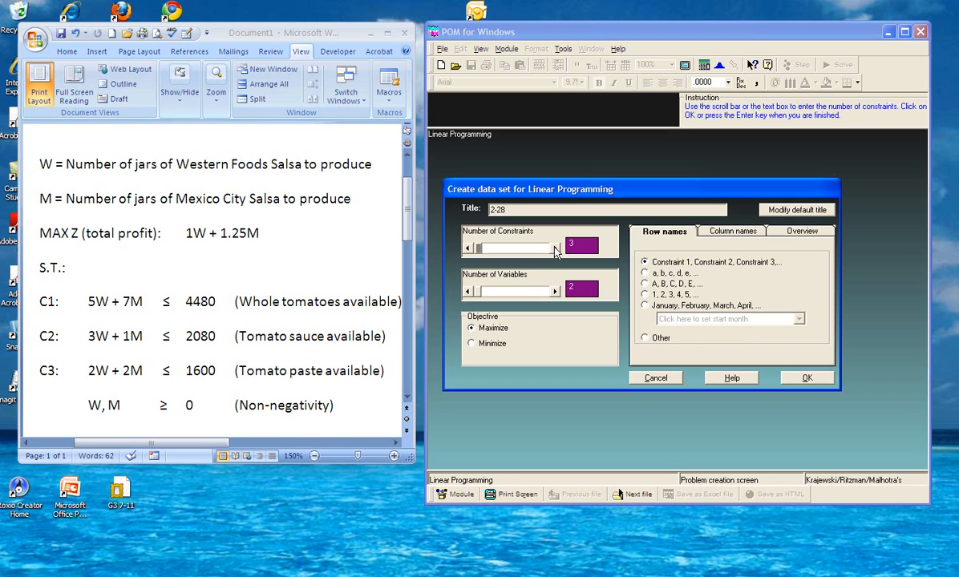
double_click(581, 245)
drag(568, 243, 598, 240)
click(815, 380)
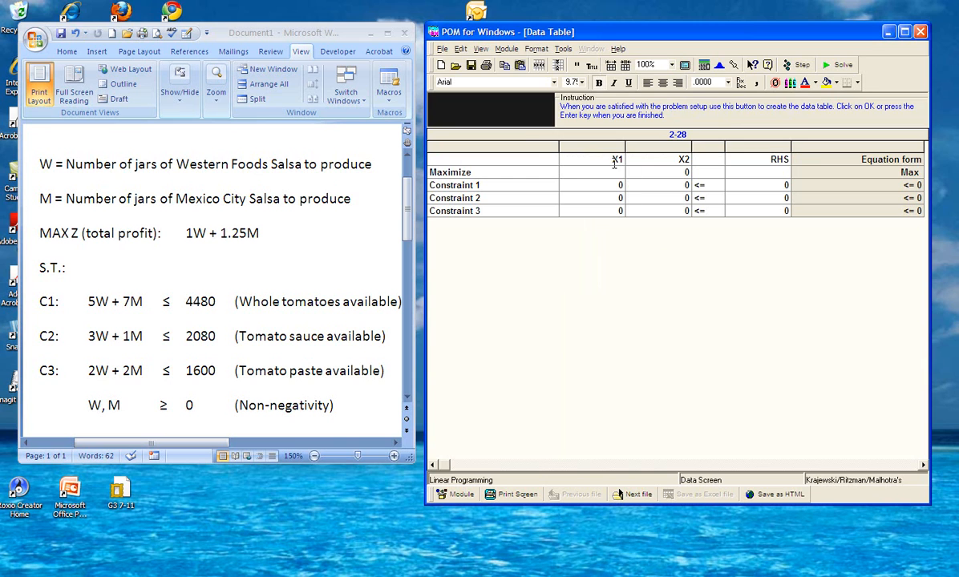
Hide the zeros in the data table so the unfilled coefficient cells appear blank.
click(588, 159)
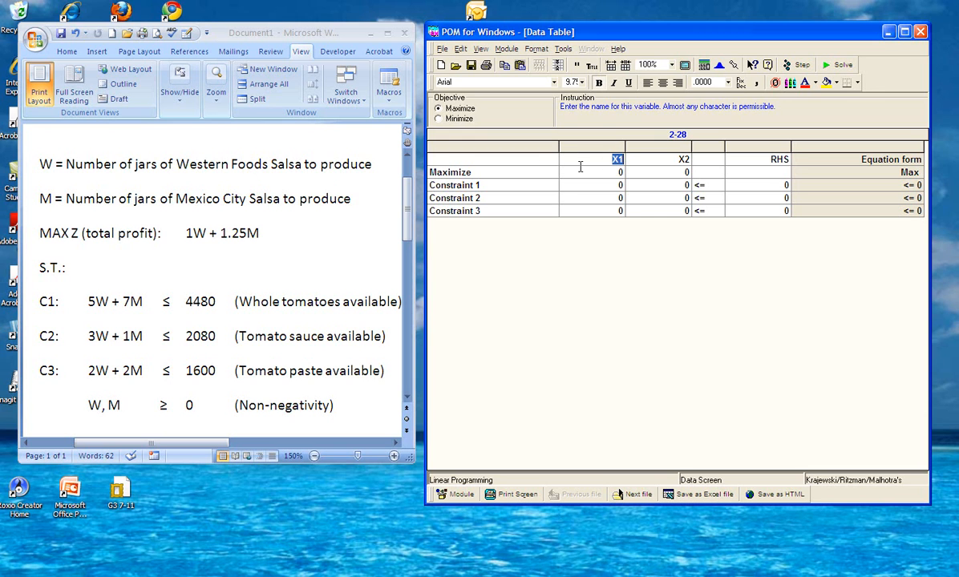
click(611, 172)
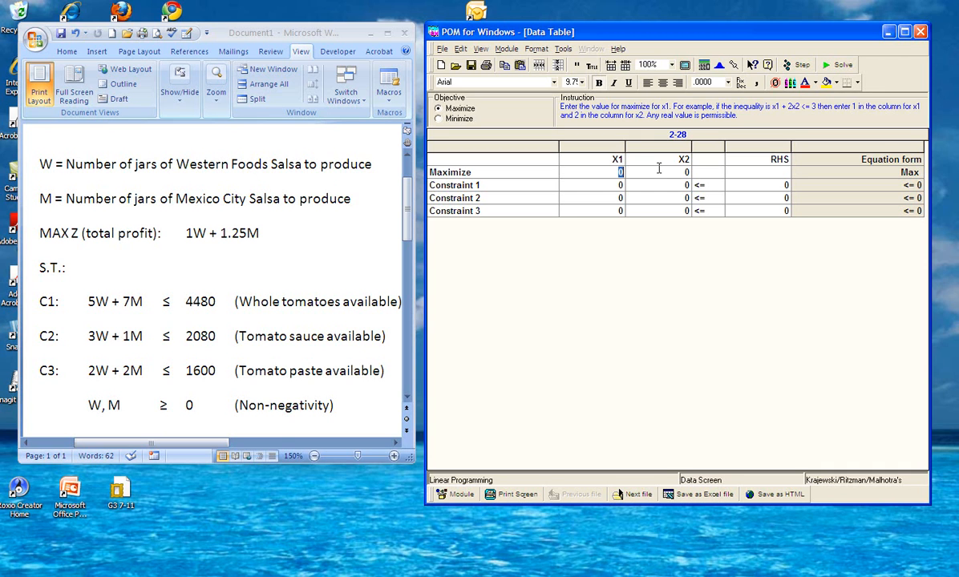
click(776, 83)
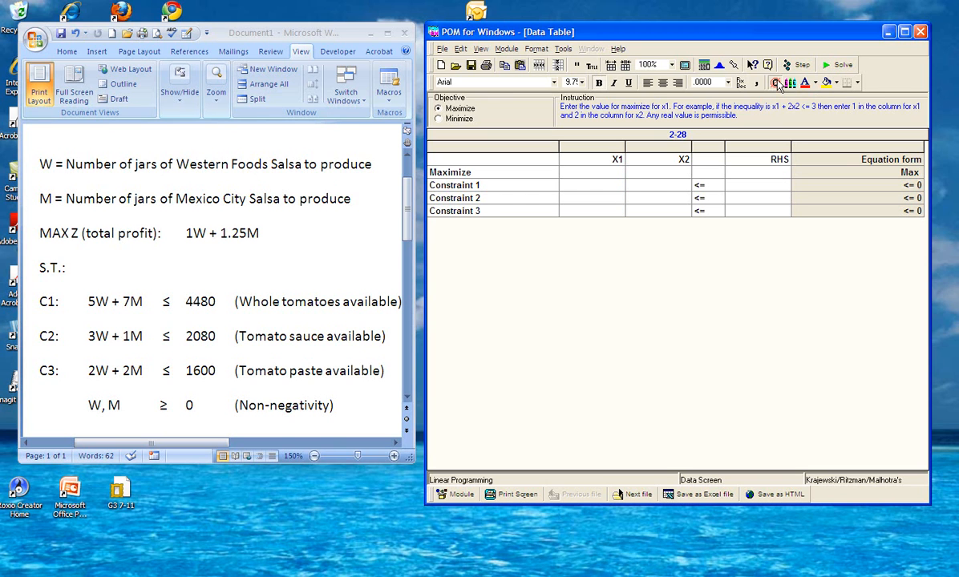
Enter the objective coefficients in the Maximize row: 1 for X1 and 1.25 for X2.
click(614, 170)
text(1)
click(184, 232)
drag(186, 233, 199, 232)
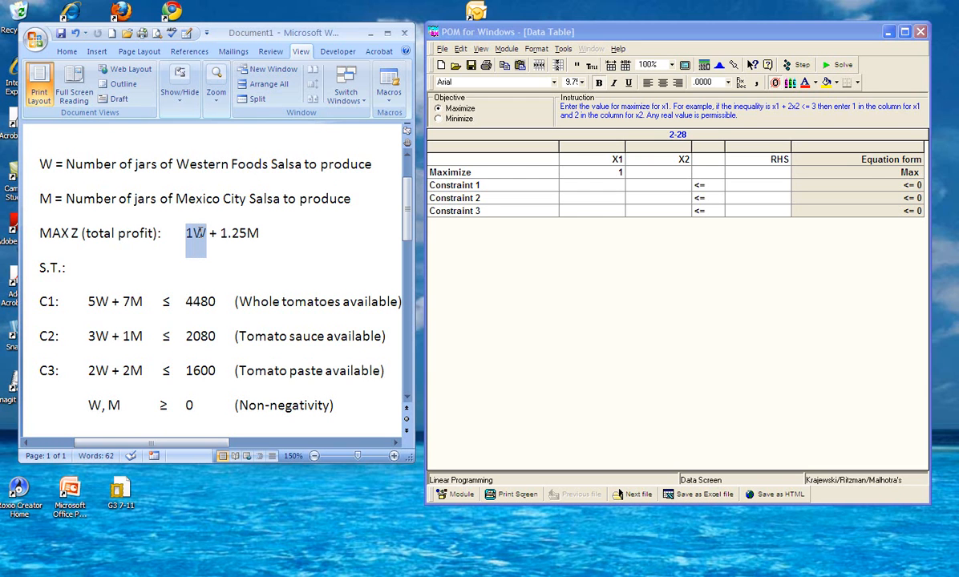
click(669, 171)
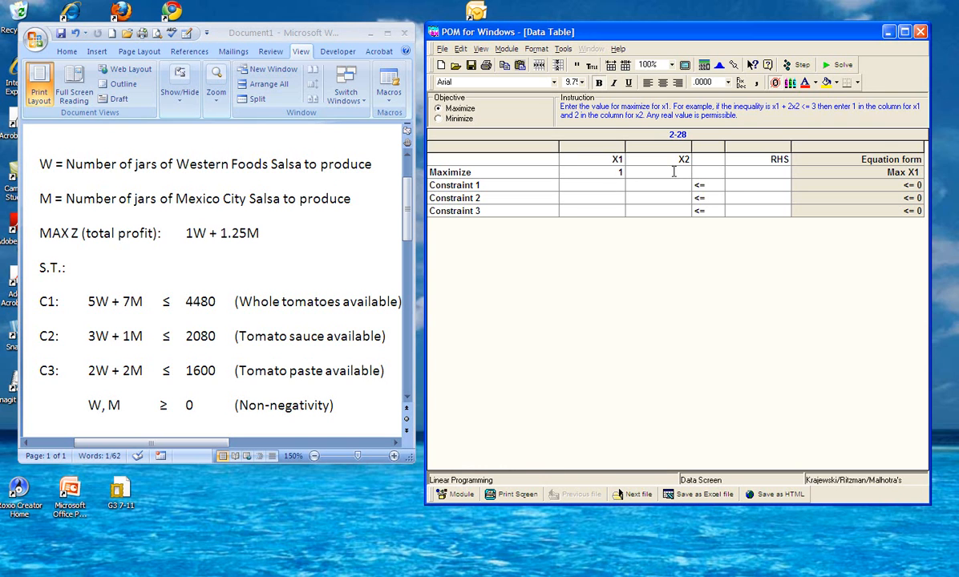
text(1.25)
Rename the variable columns X1 and X2 as W and M.
click(605, 160)
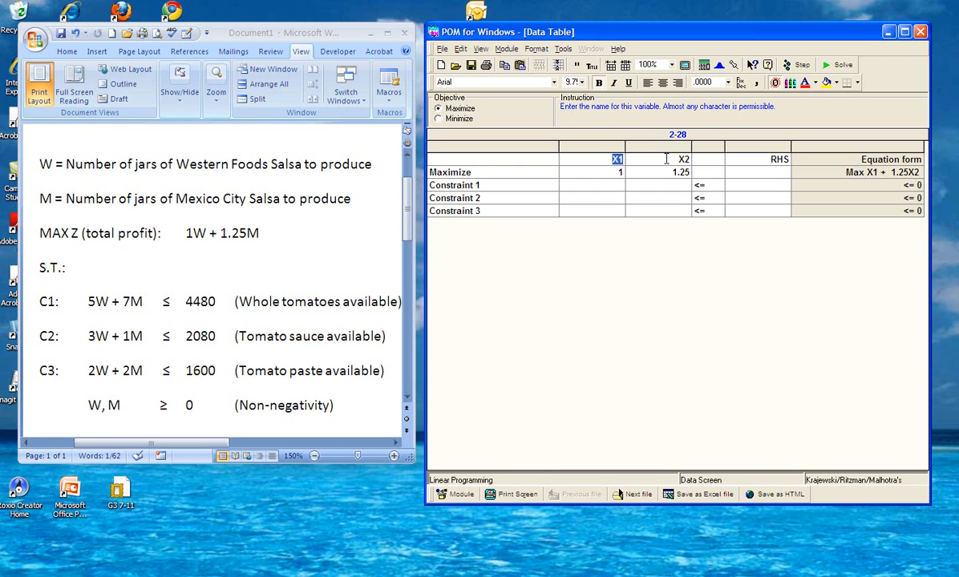
text(W)
click(660, 160)
text(M)
Rename the three constraint rows as Whole, Sauce and Paste.
drag(454, 185, 490, 179)
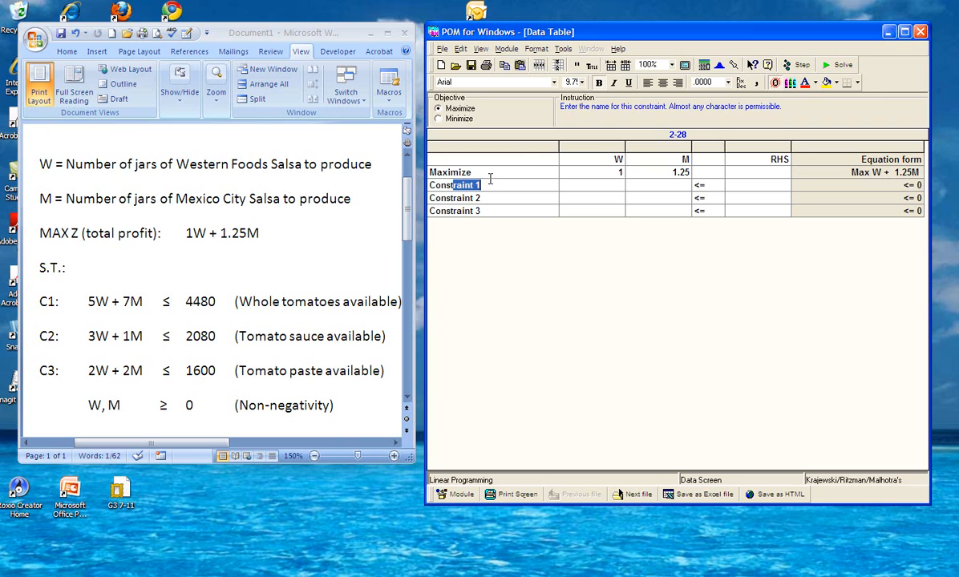
key(BackSpace)
key(BackSpace)
key(BackSpace)
key(BackSpace)
key(BackSpace)
key(BackSpace)
text(Whol)
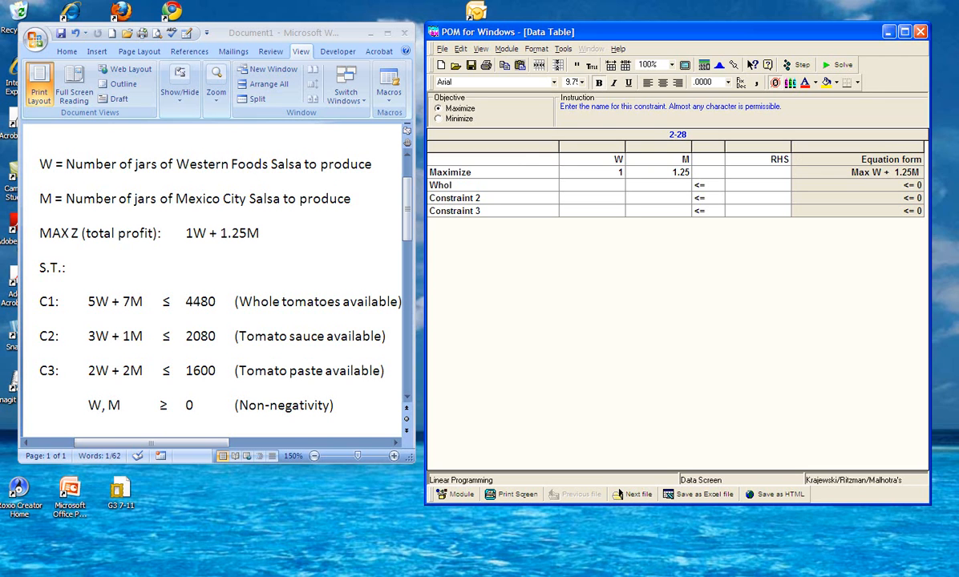
text(e)
key(Return)
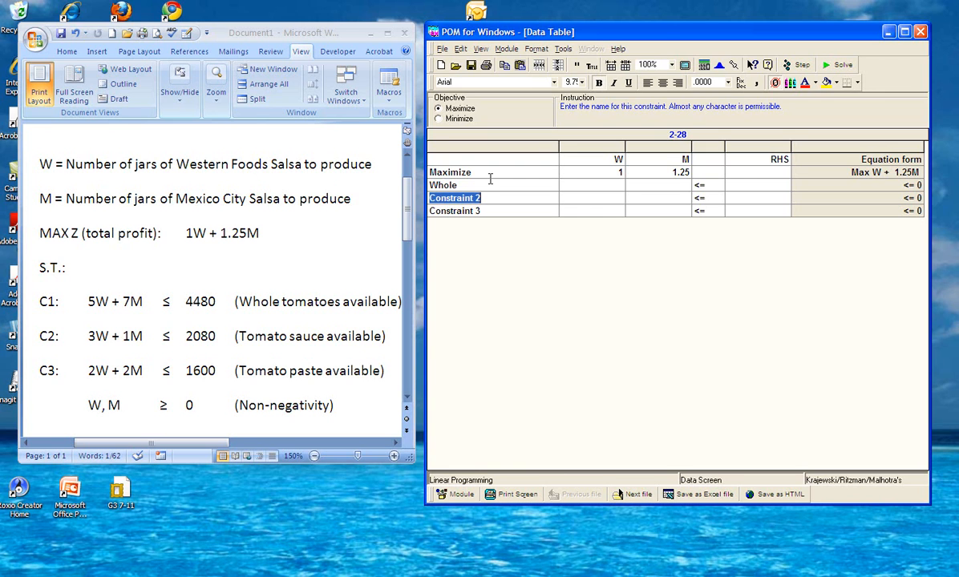
text(Sauce)
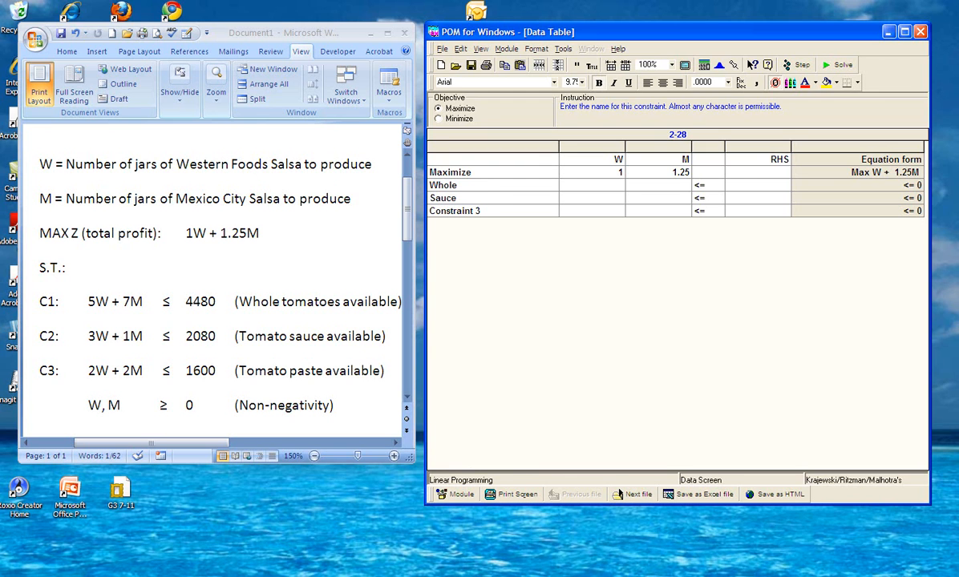
key(Return)
text(Paste)
key(Return)
Enter the constraint coefficients for W from the formulation: 5 for Whole, 3 for Sauce and 2 for Paste.
click(600, 184)
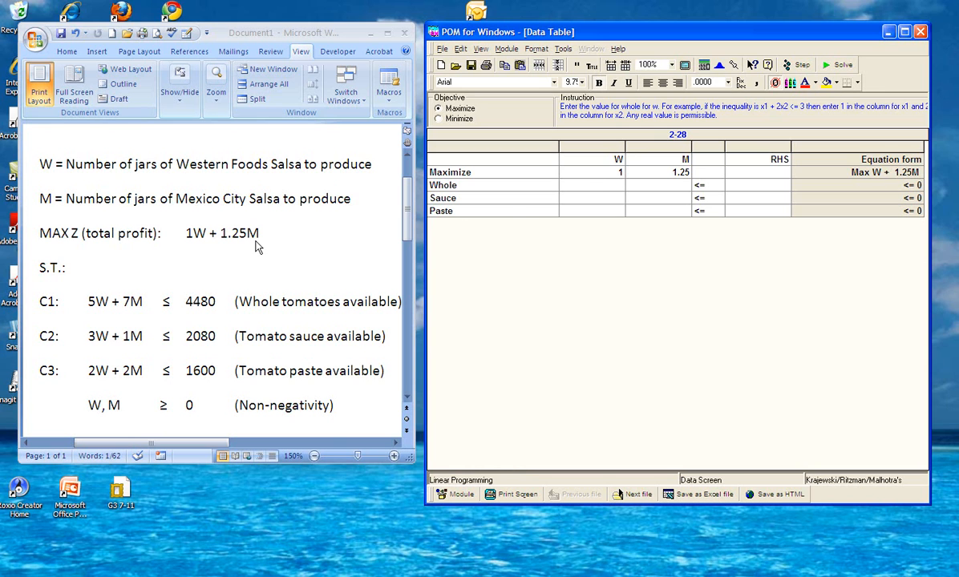
click(85, 296)
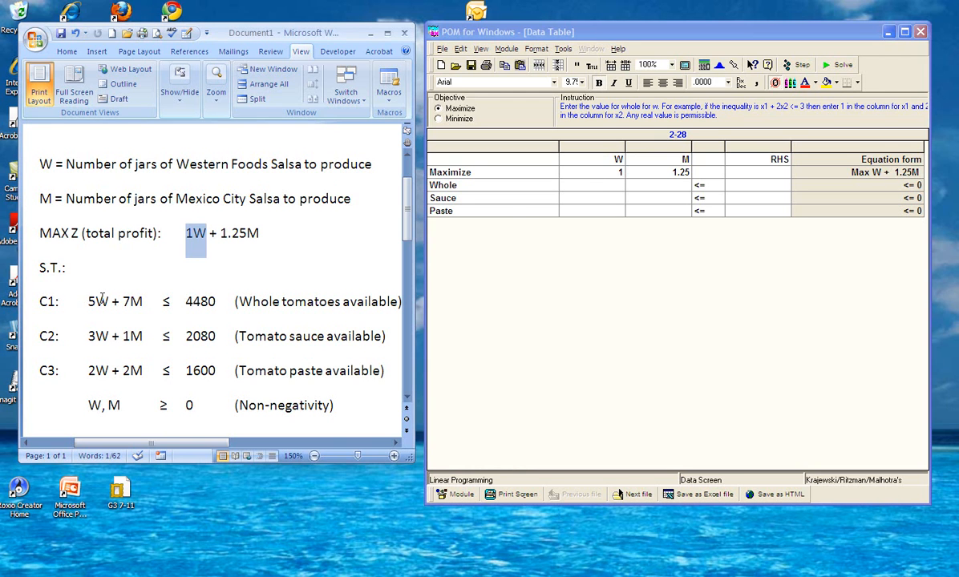
click(73, 297)
drag(73, 297, 98, 294)
drag(75, 331, 94, 369)
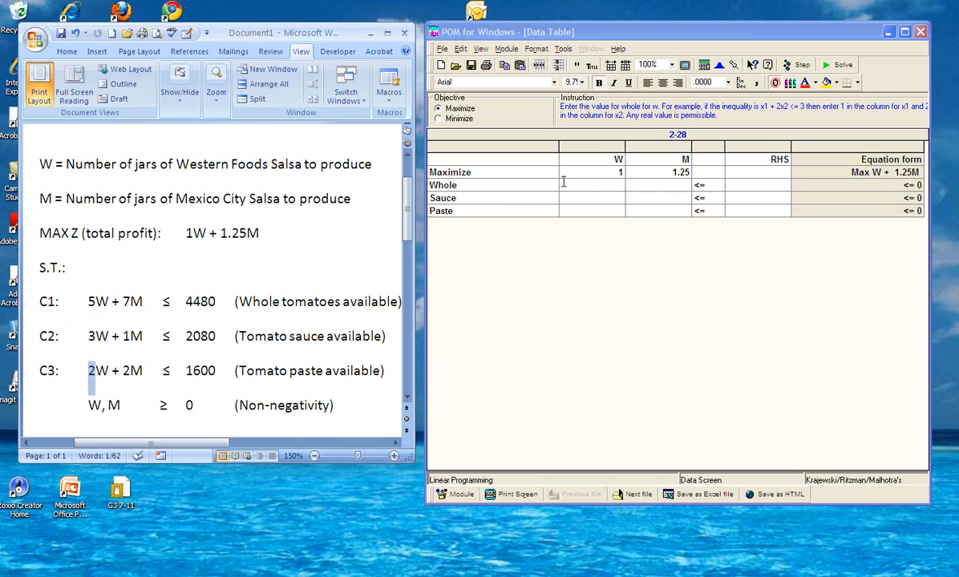
click(617, 184)
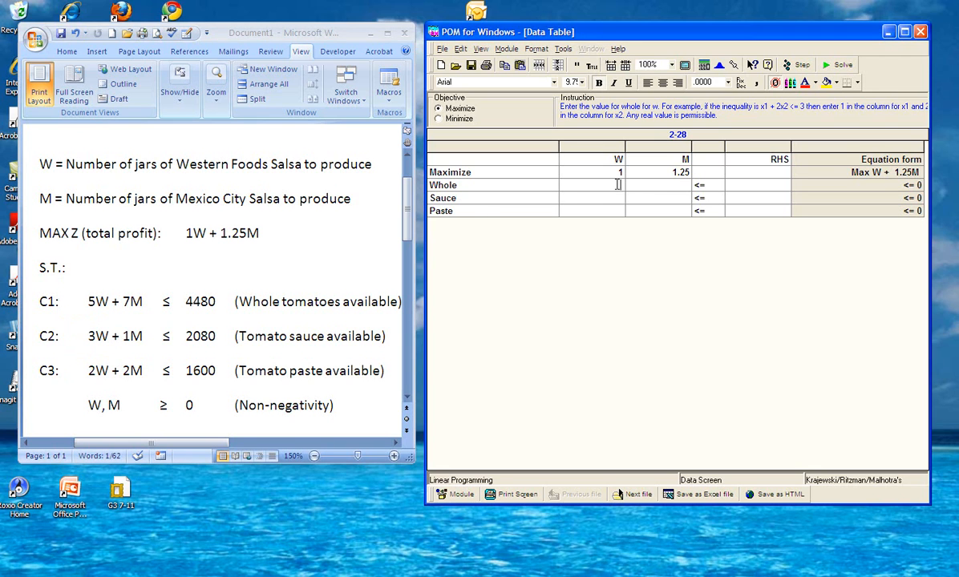
text(5)
key(Return)
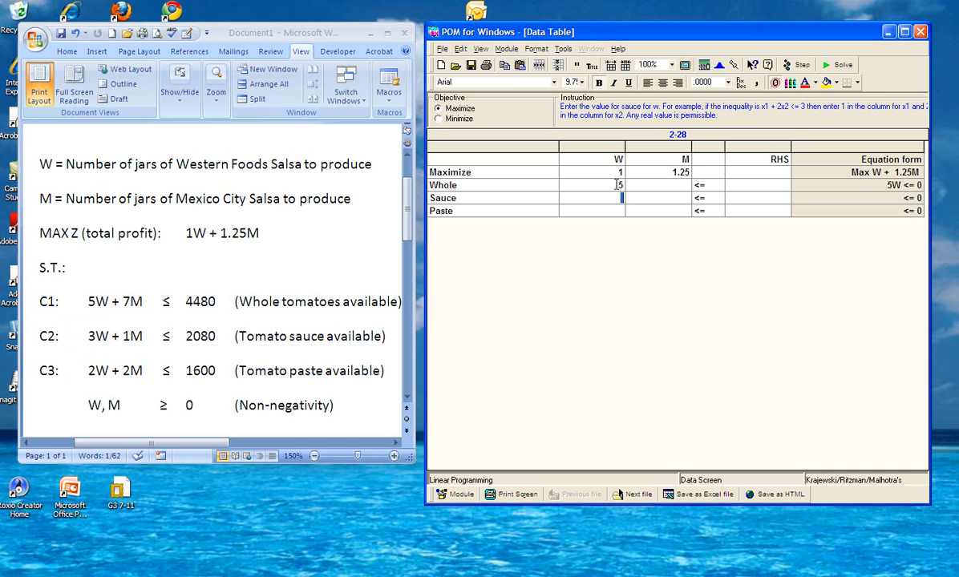
text(3)
key(Return)
text(2)
key(Return)
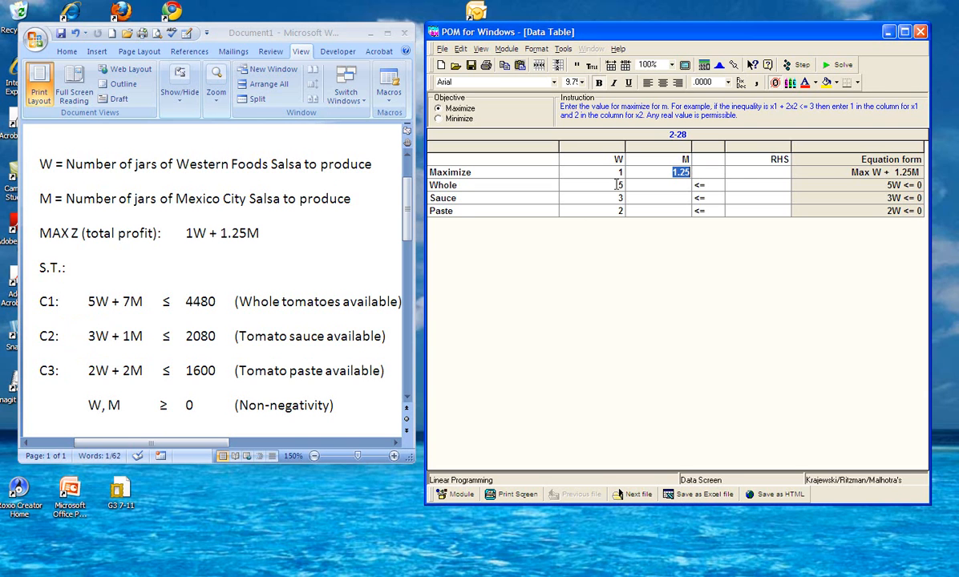
text(7)
key(Return)
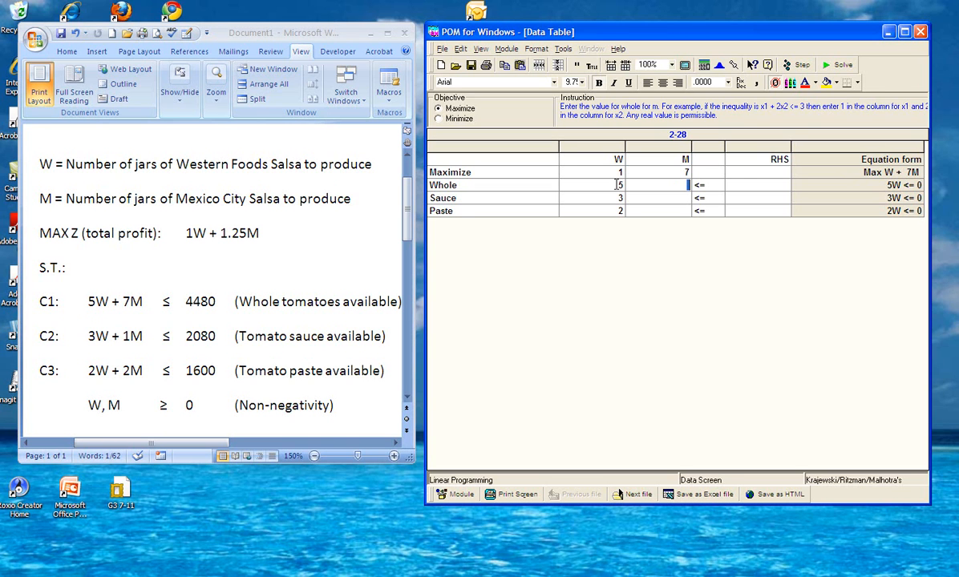
text(1)
key(Return)
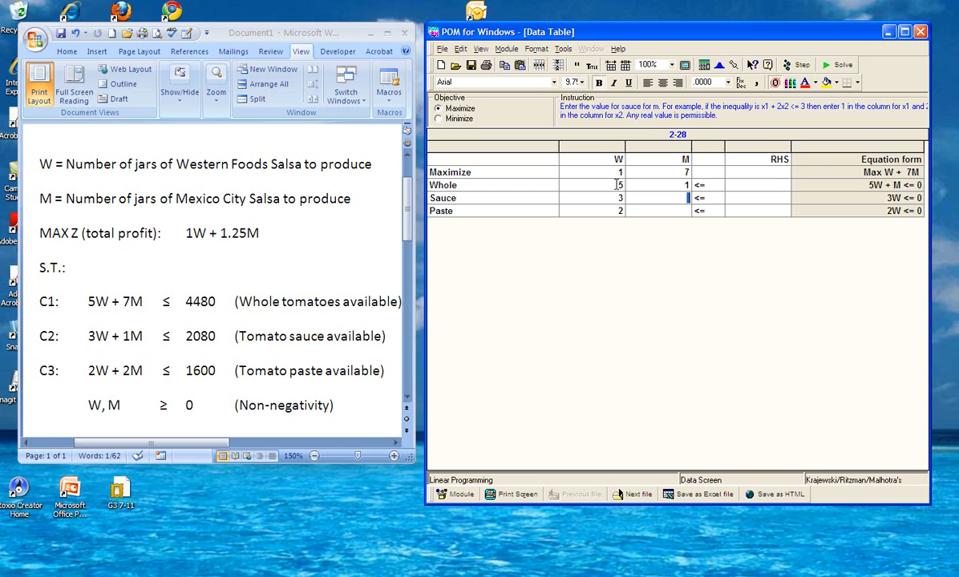
text(2)
key(Return)
click(687, 173)
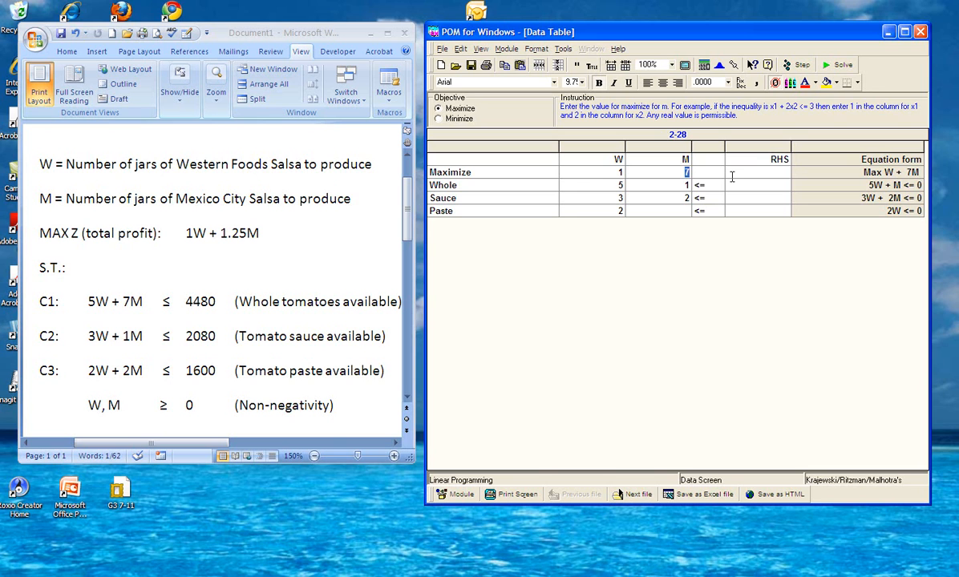
click(732, 183)
key(Tab)
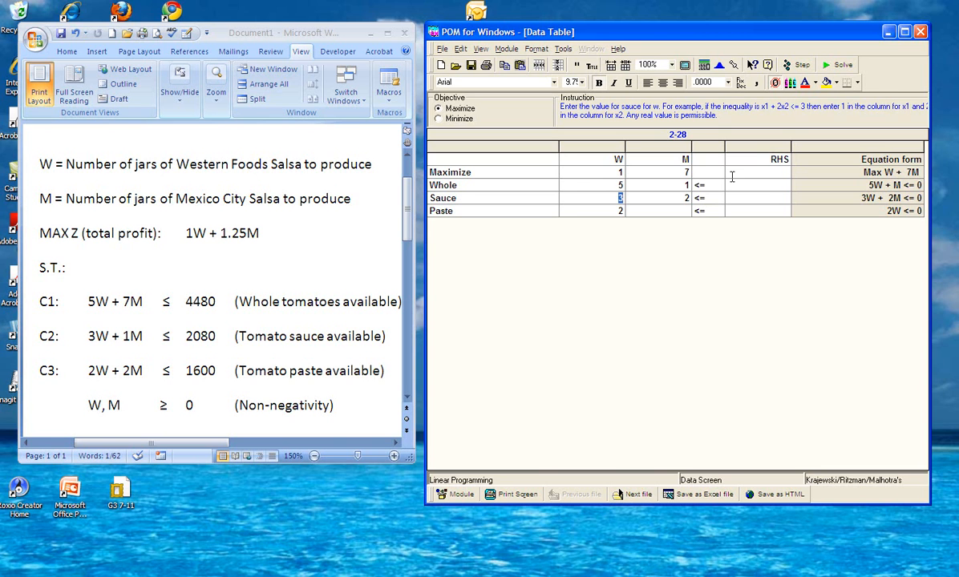
Set the M column values to 1.25 for Maximize, 7 for Whole, 1 for Sauce and 2 for Paste.
click(690, 173)
text(1)
key(Num_Lock)
text(.25)
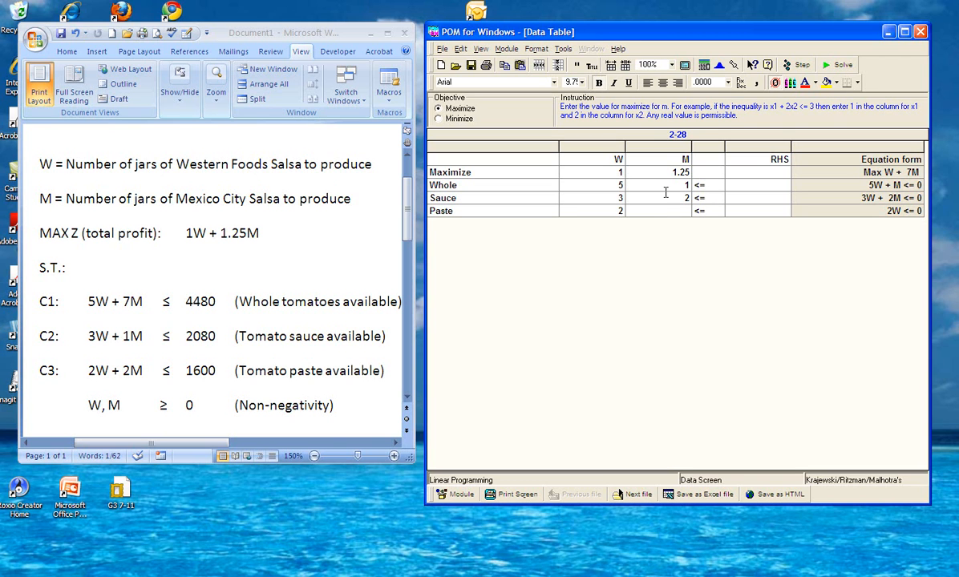
drag(679, 185, 704, 185)
text(7)
key(Return)
text(1)
key(Return)
text(2)
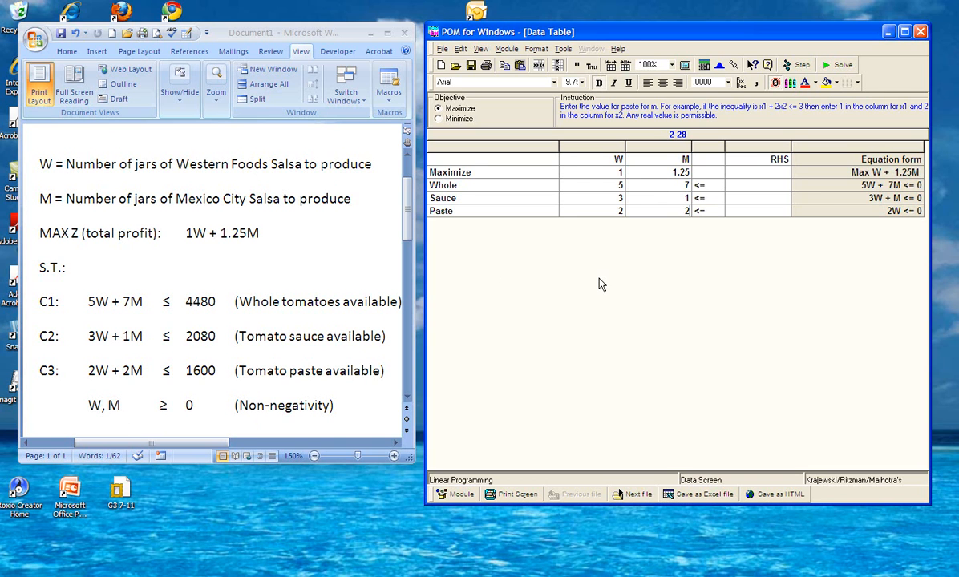
Enter the right-hand side values: 4480 for Whole, 2080 for Sauce and 1600 for Paste.
click(767, 183)
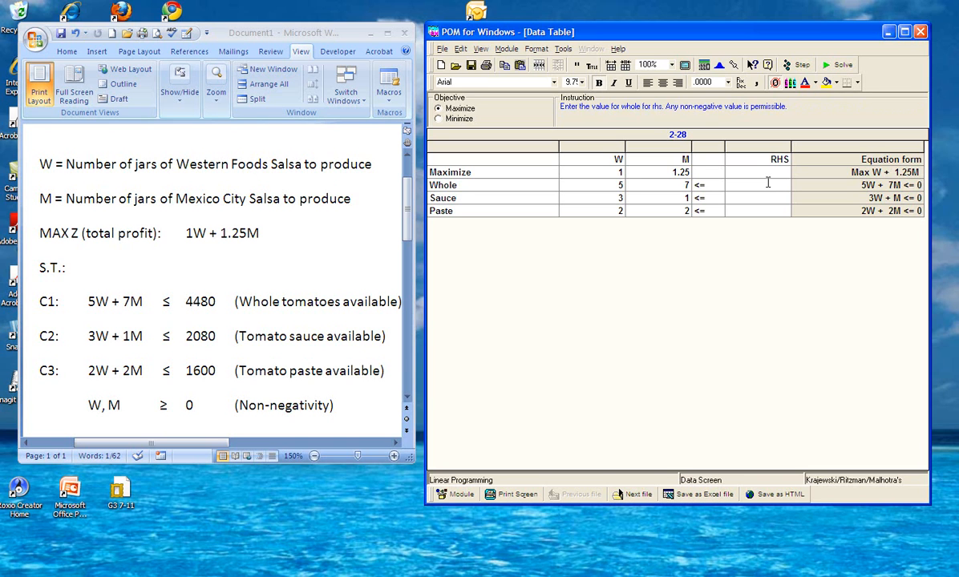
text(4480)
key(Return)
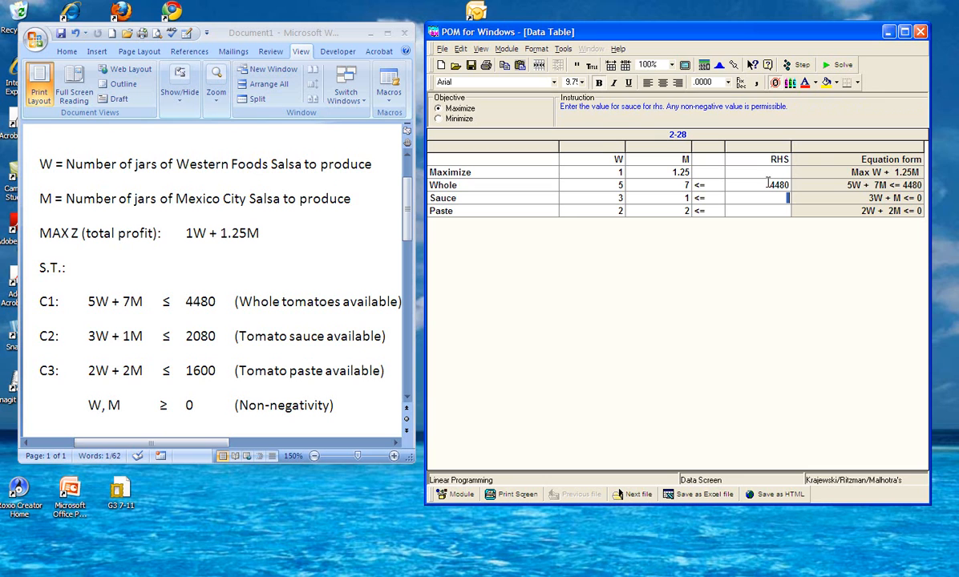
text(2080)
key(Return)
text(1600)
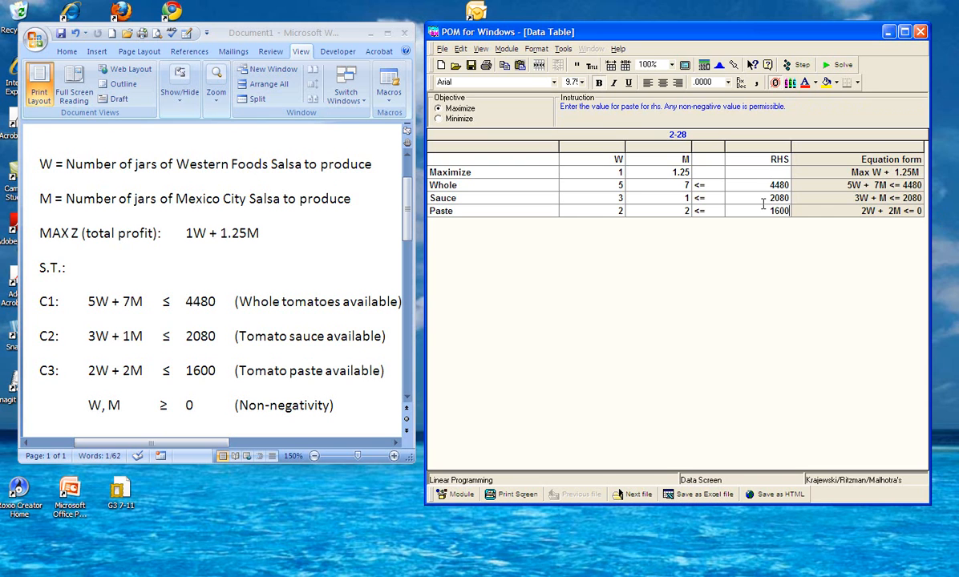
click(820, 218)
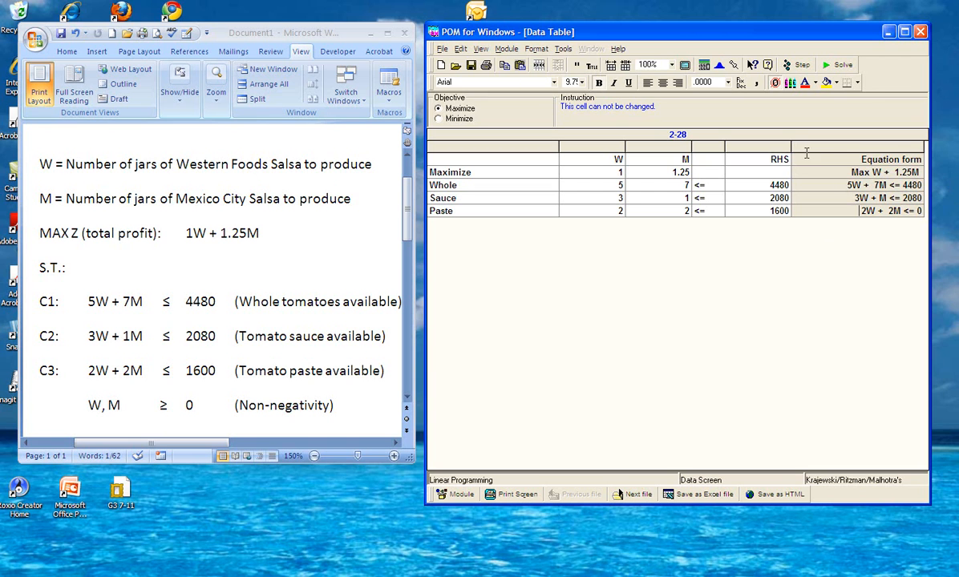
Solve the 2-28 linear programming problem.
click(825, 70)
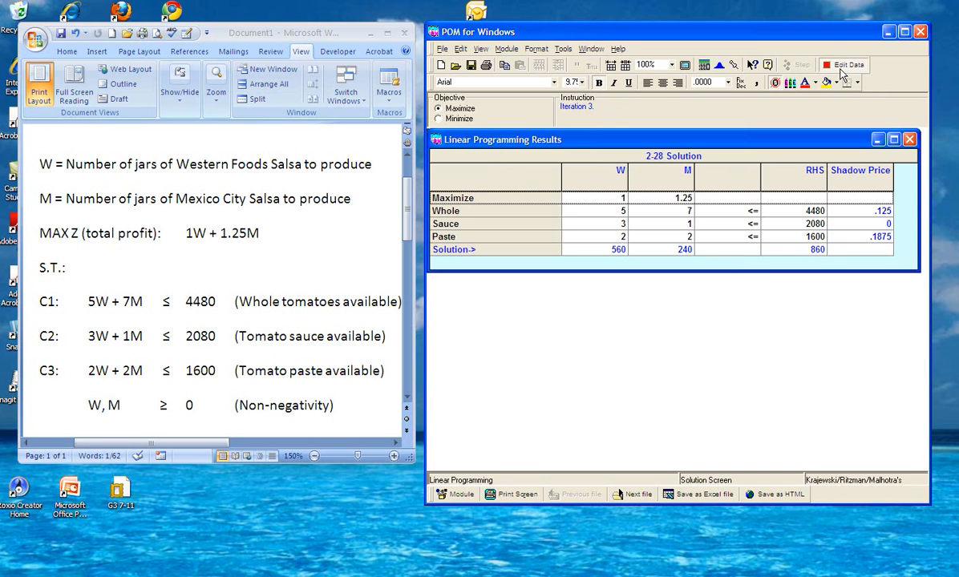
click(818, 282)
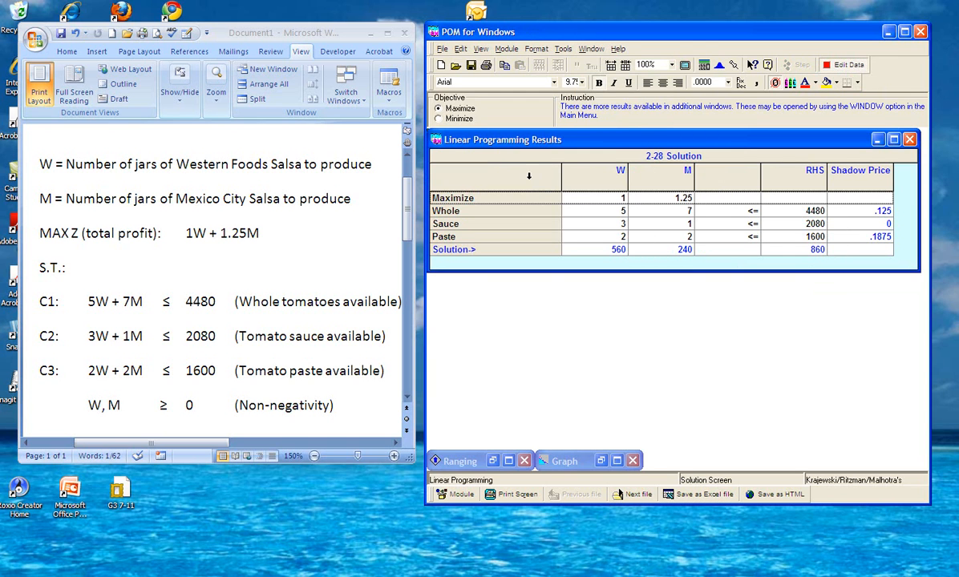
Open the Ranging results for the 2-28 solution and move their window so all columns through Upper Bound are in view.
click(590, 50)
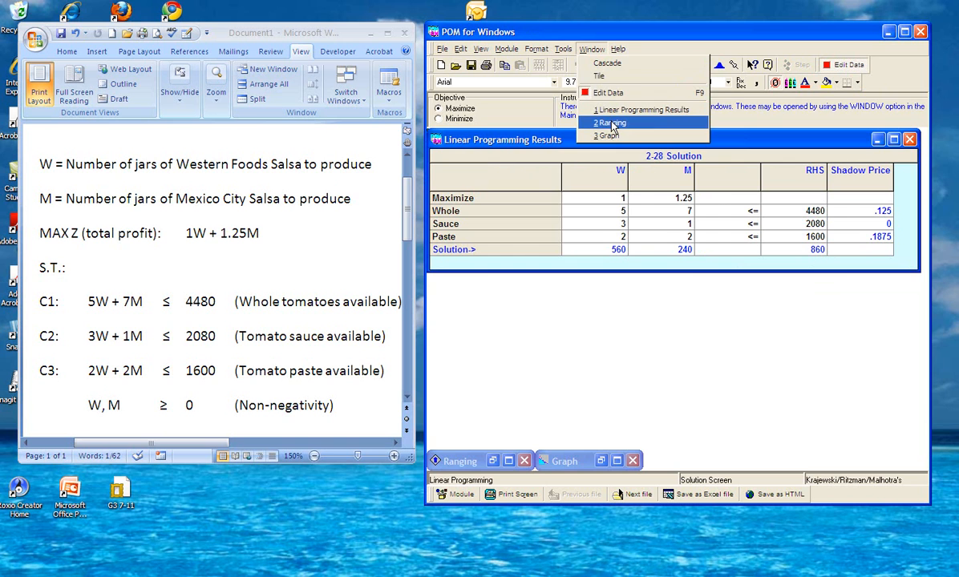
click(613, 125)
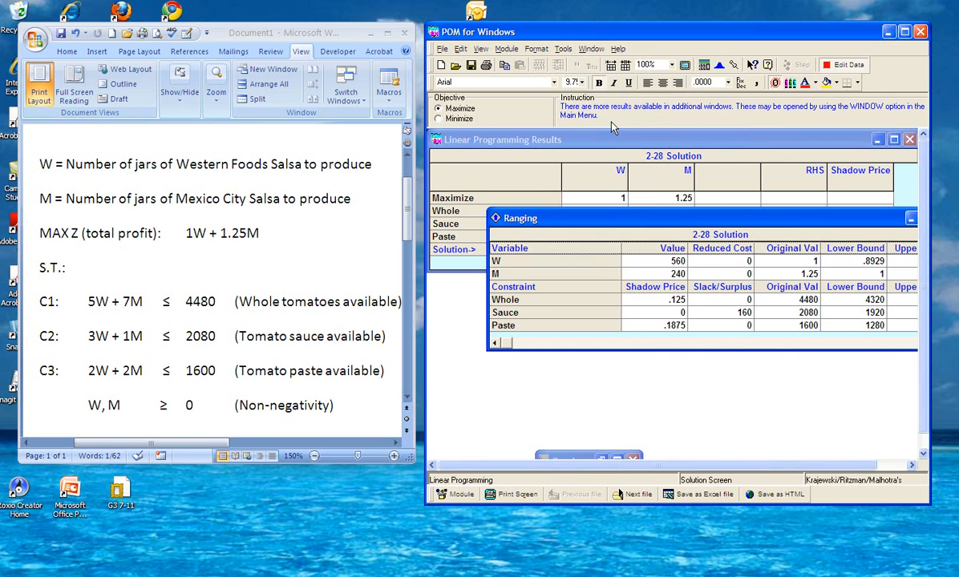
drag(684, 222, 638, 192)
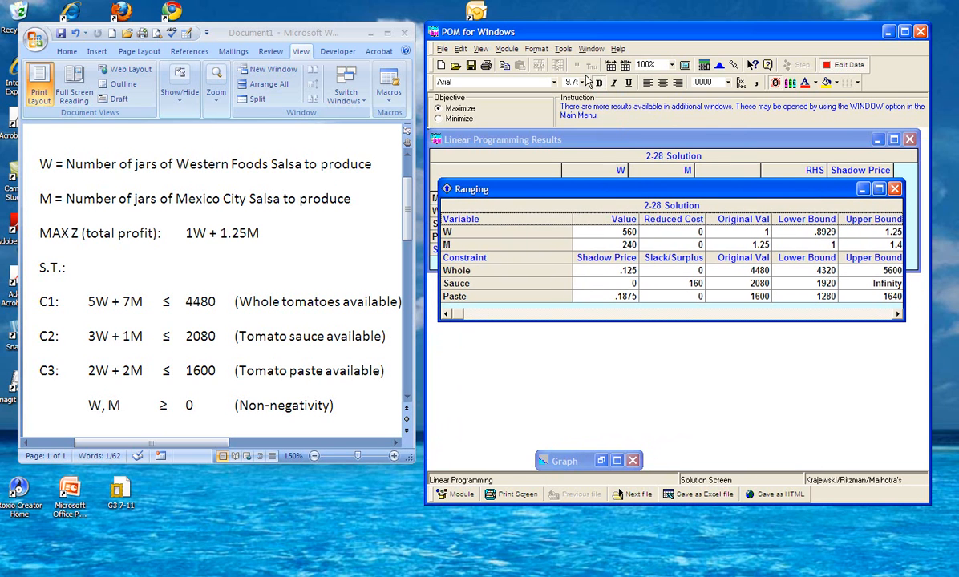
View the 2-28 solution graph with its corner points and return to the Ranging results.
click(591, 50)
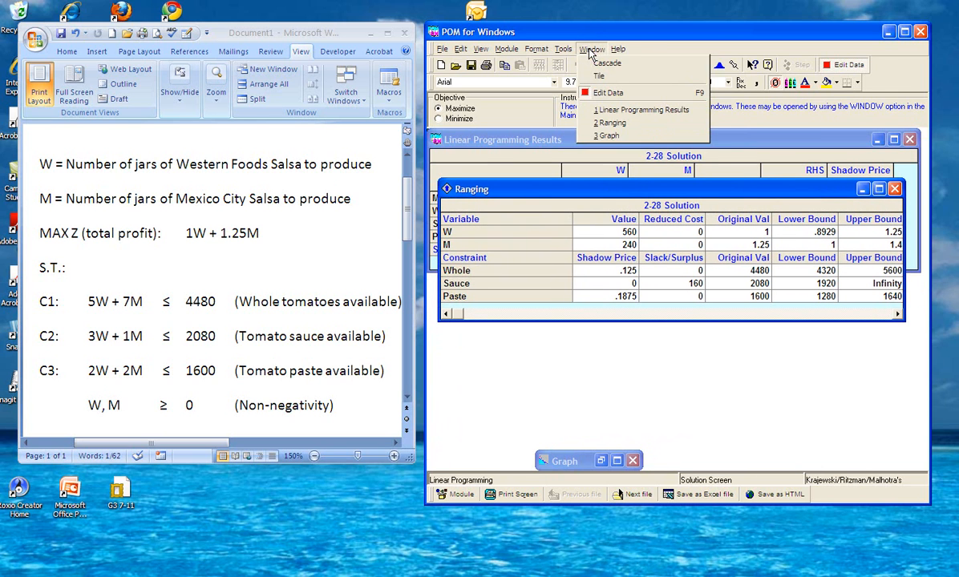
click(616, 138)
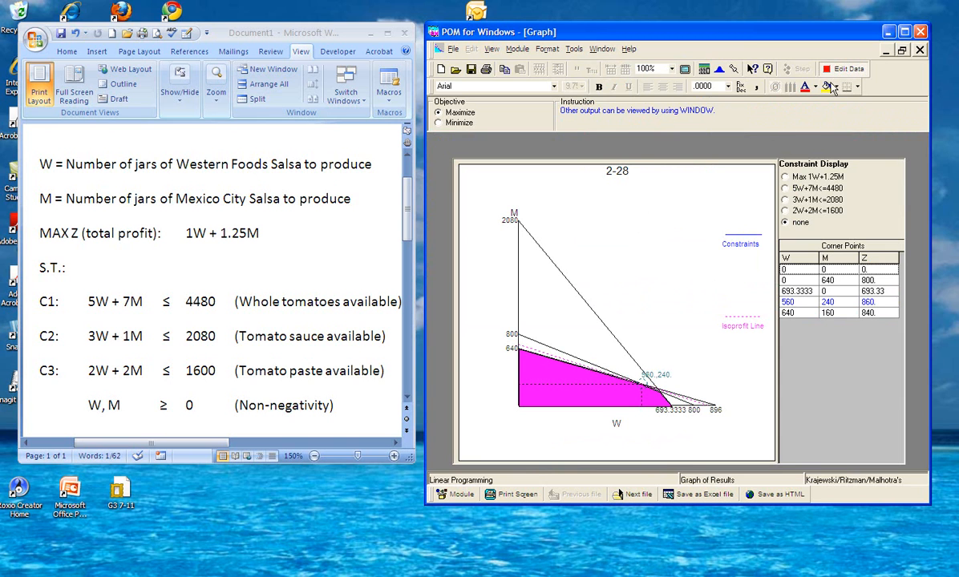
click(602, 49)
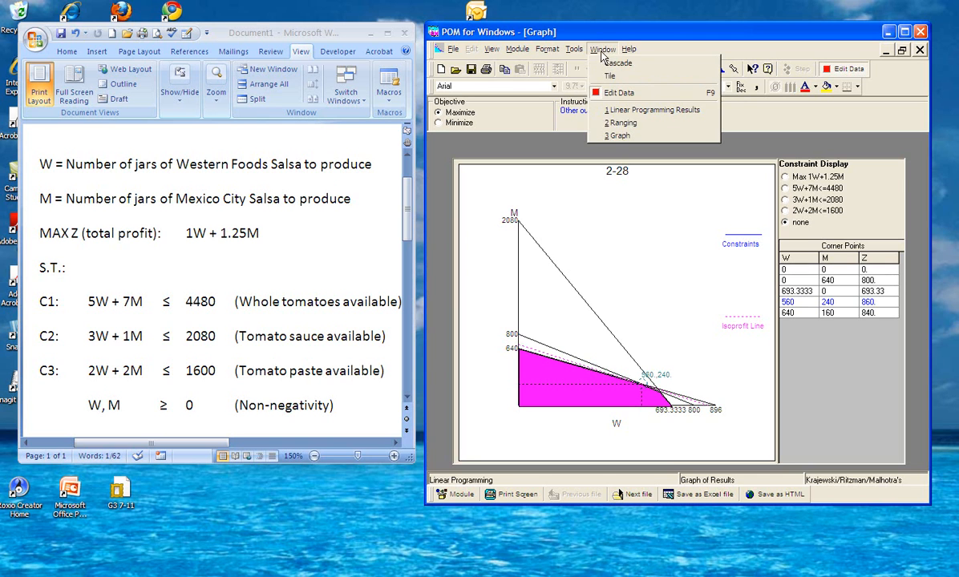
click(618, 124)
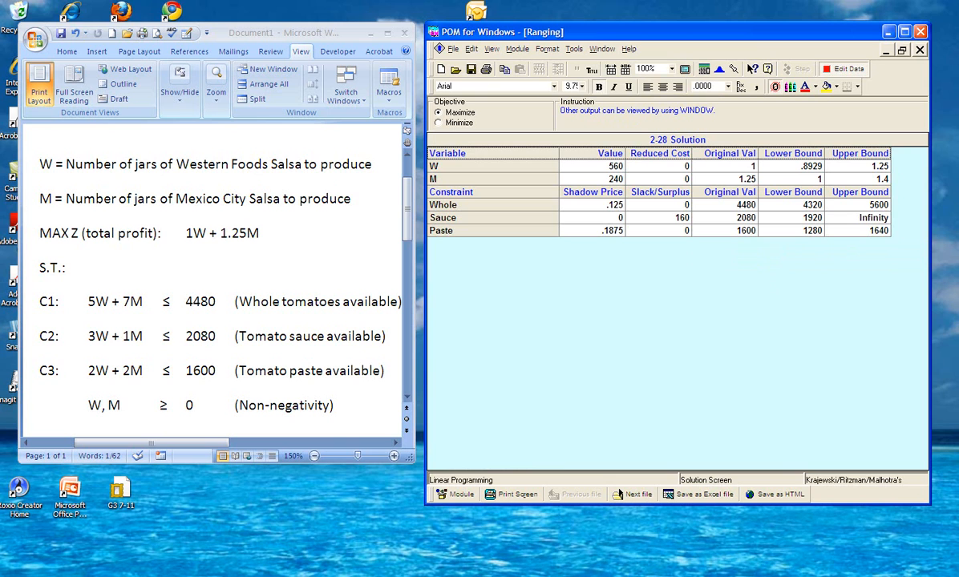
Return to the 2-28 data table and set the Whole constraint's sign to =.
click(847, 72)
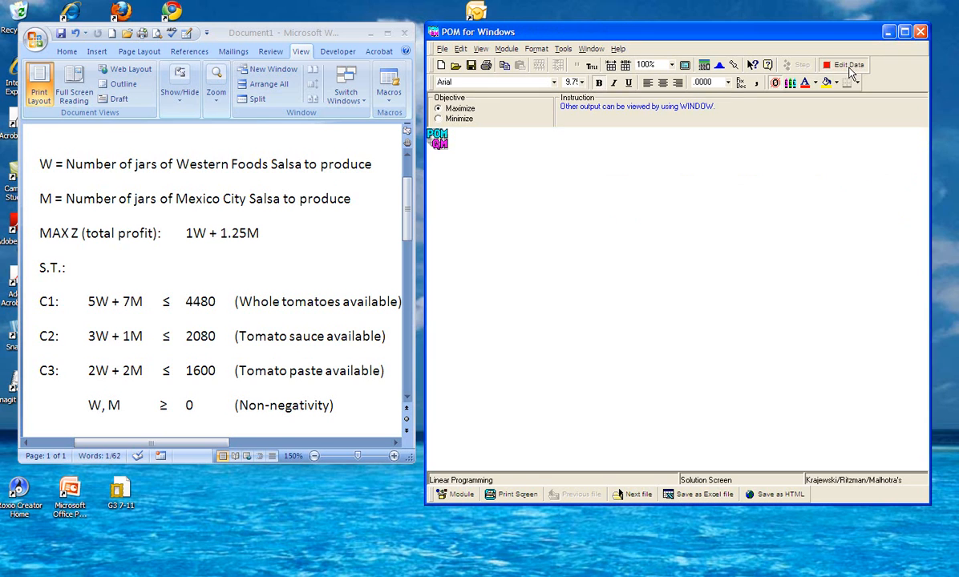
click(850, 70)
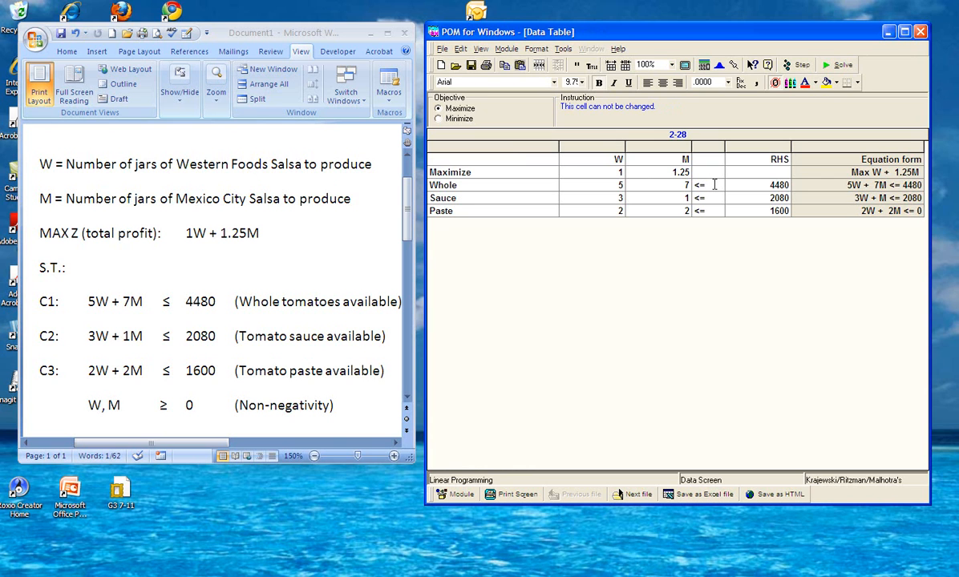
click(715, 186)
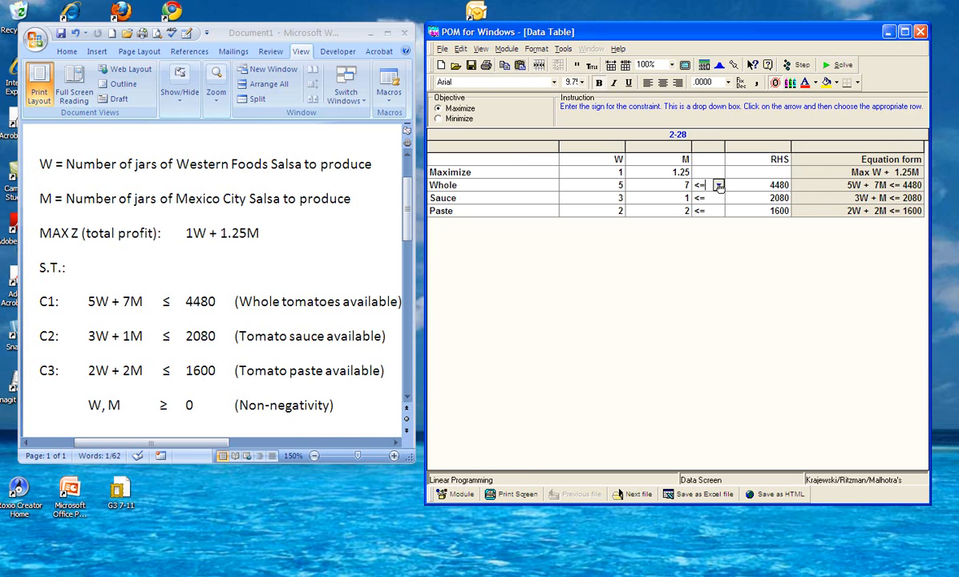
click(720, 185)
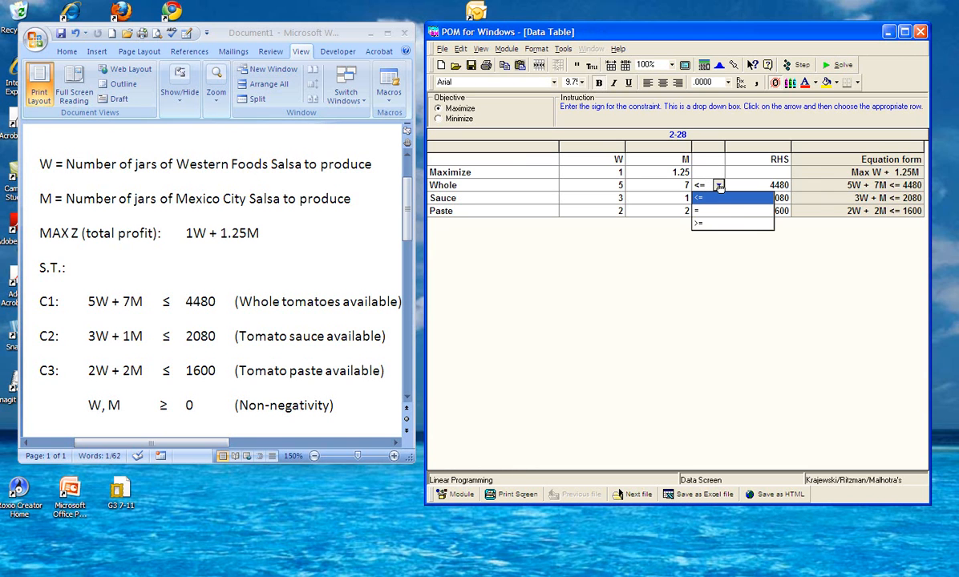
click(709, 199)
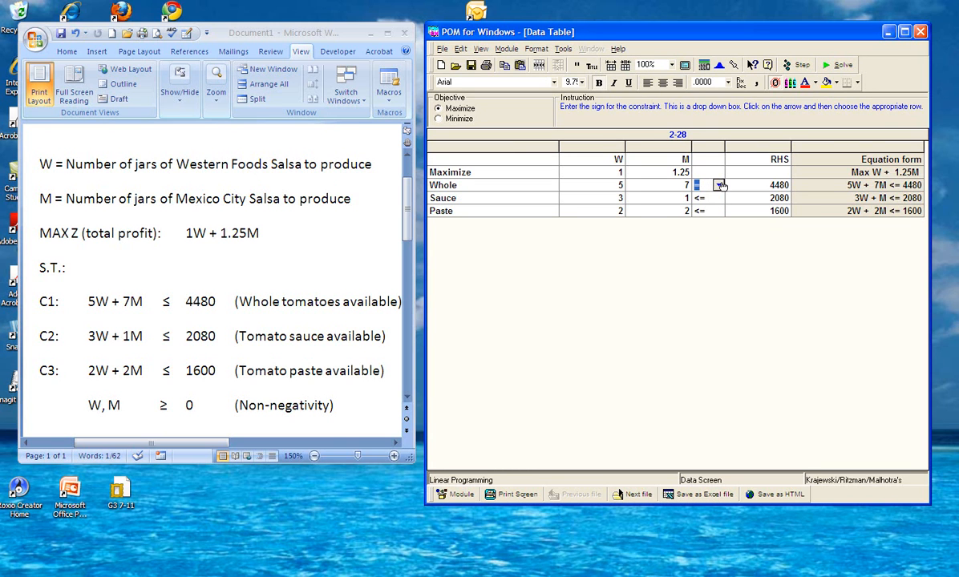
Set the Sauce constraint's sign to >= in the data table.
click(715, 198)
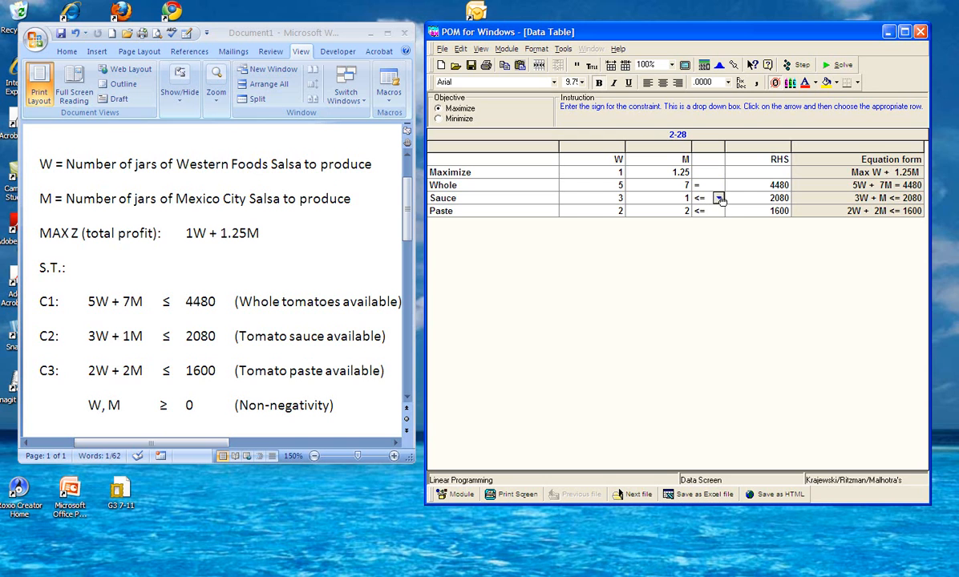
click(718, 198)
click(708, 236)
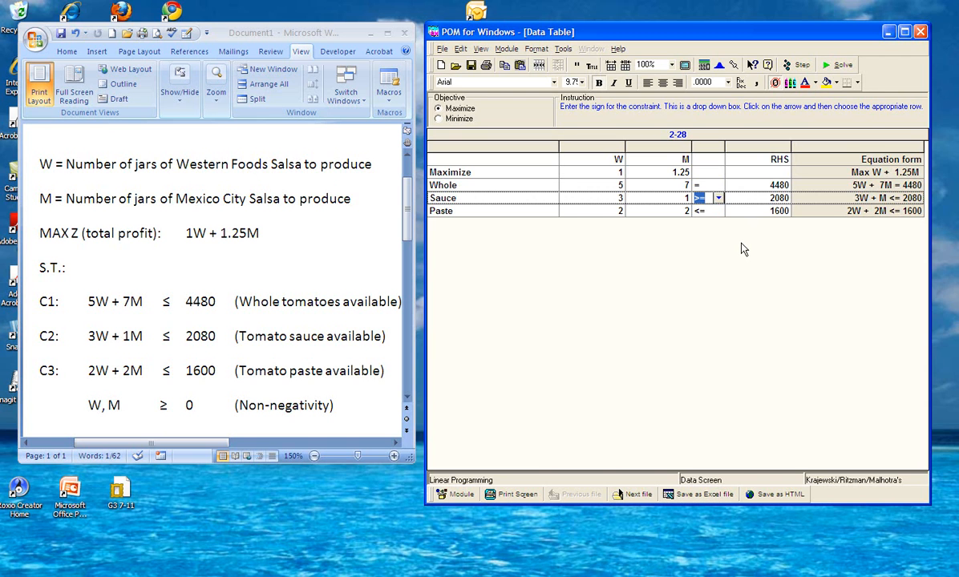